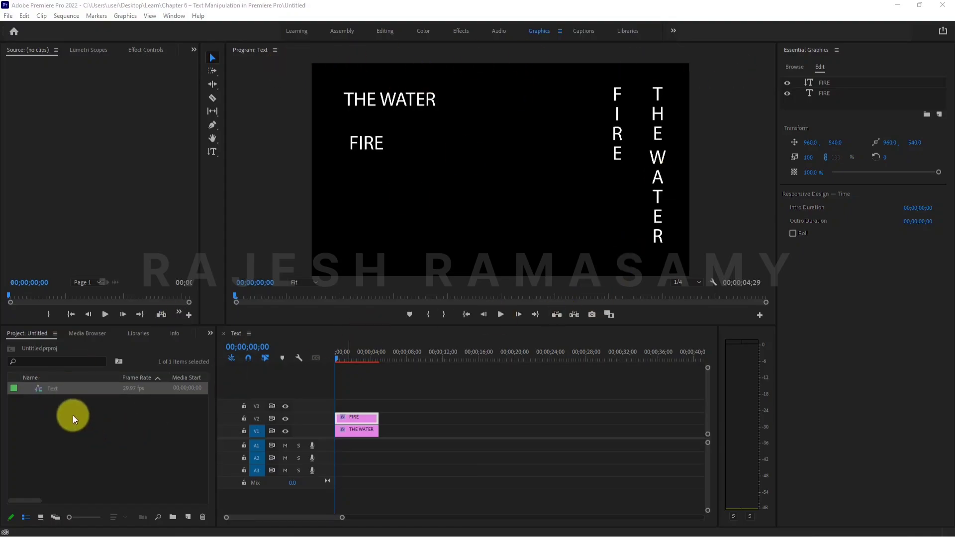
Review the Text sequence's frame size in Sequence Settings and close the dialog.
double_click(44, 387)
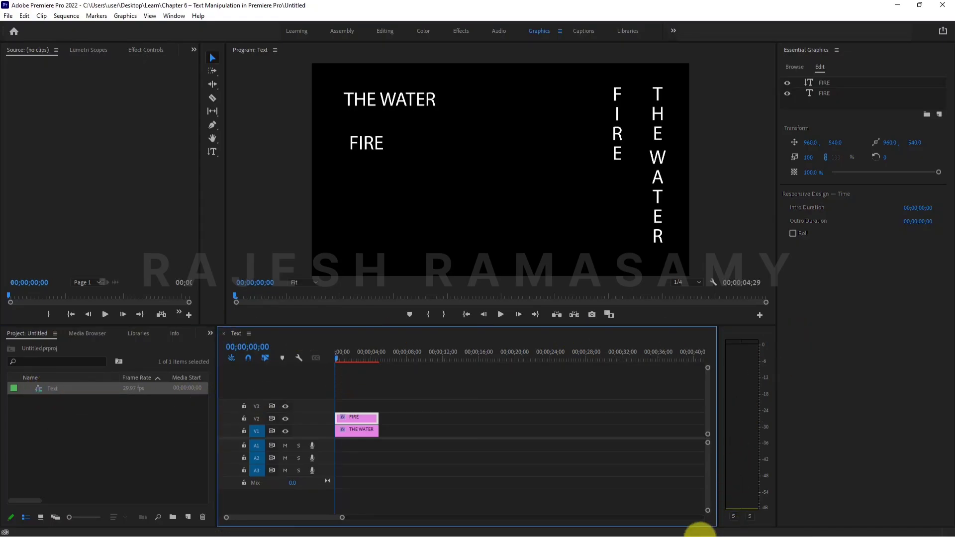
right_click(70, 387)
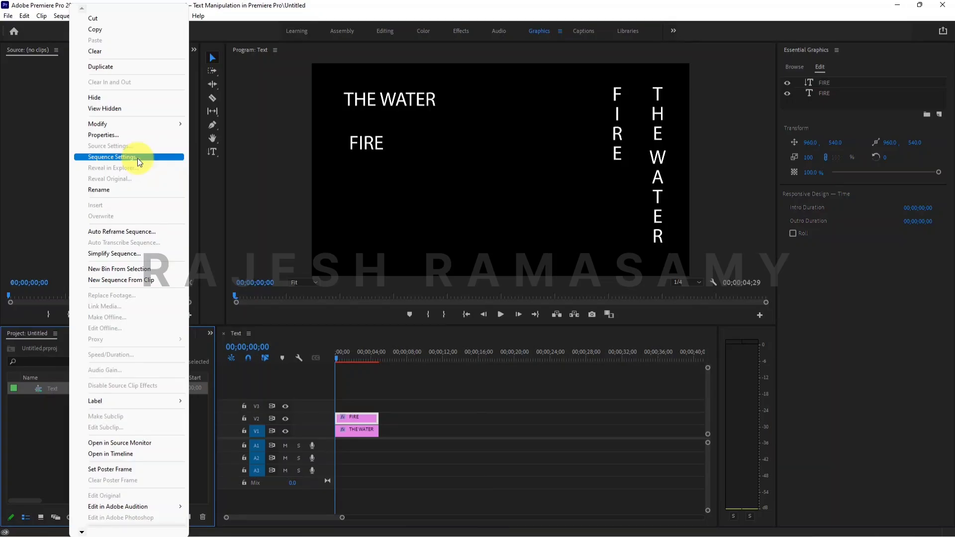
left_click(137, 158)
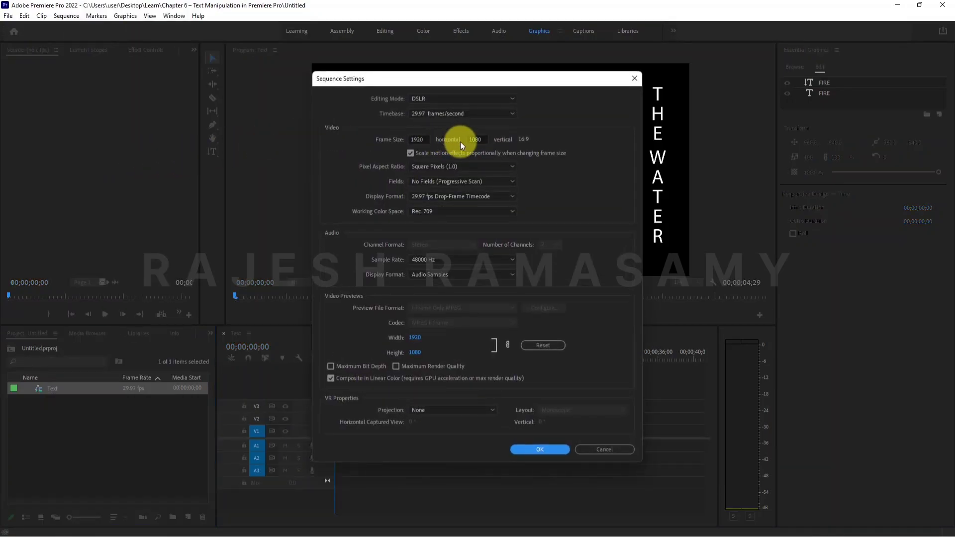
left_click(419, 139)
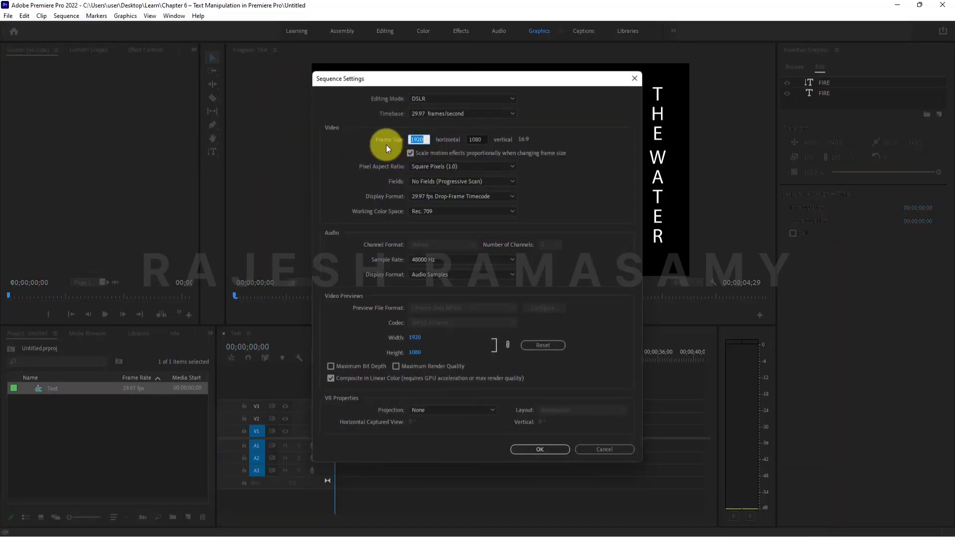
left_click(422, 140)
left_click(476, 140)
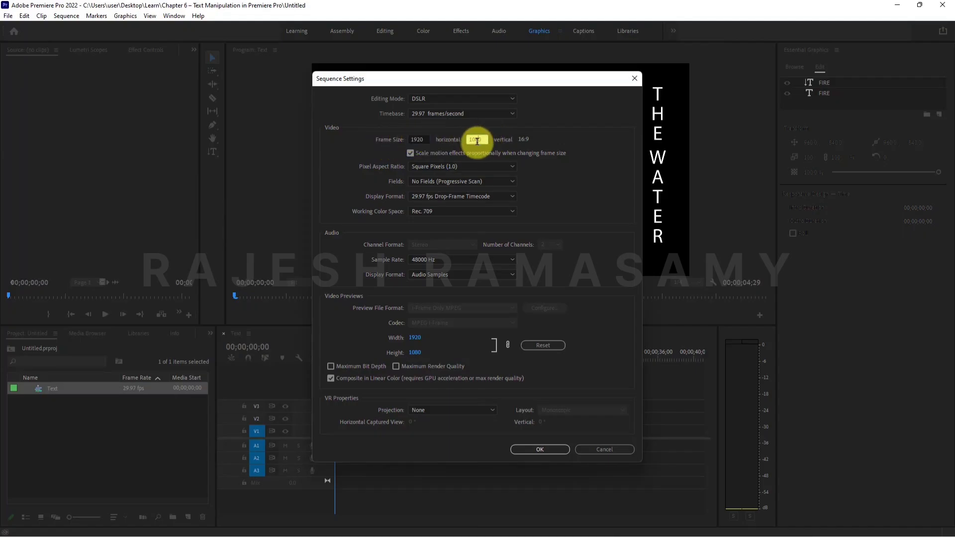
left_click(529, 449)
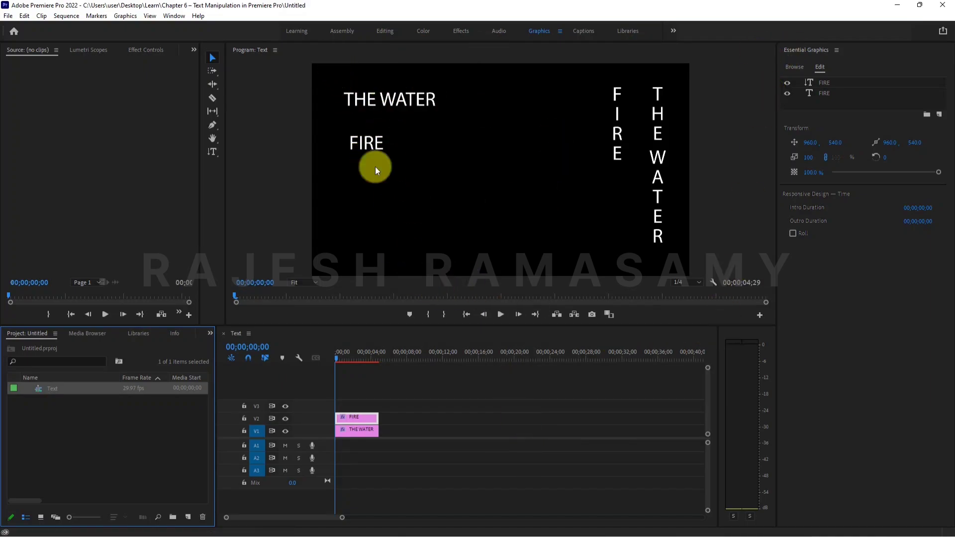
Examine each text layer in the program monitor and toggle the V2 track's visibility off and on.
left_click(401, 103)
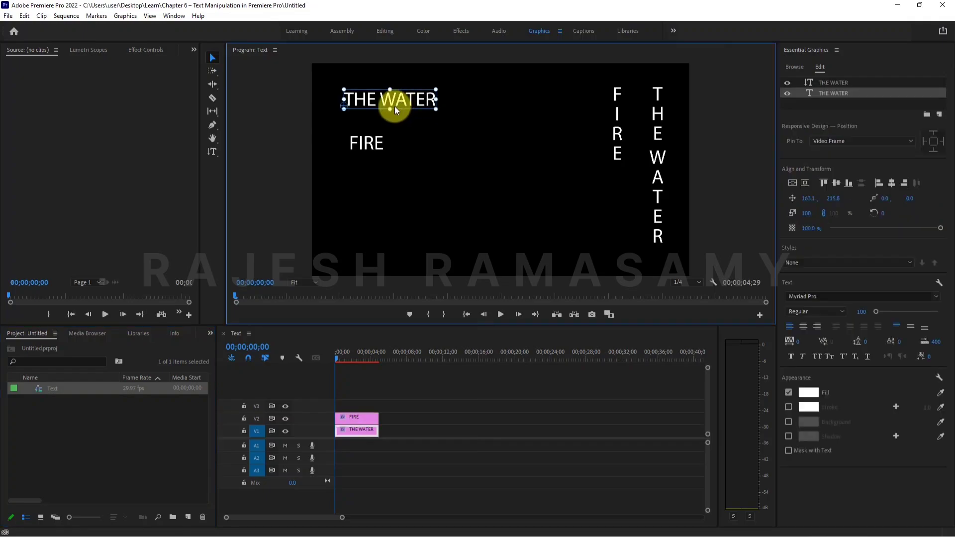
left_click(364, 143)
left_click(613, 116)
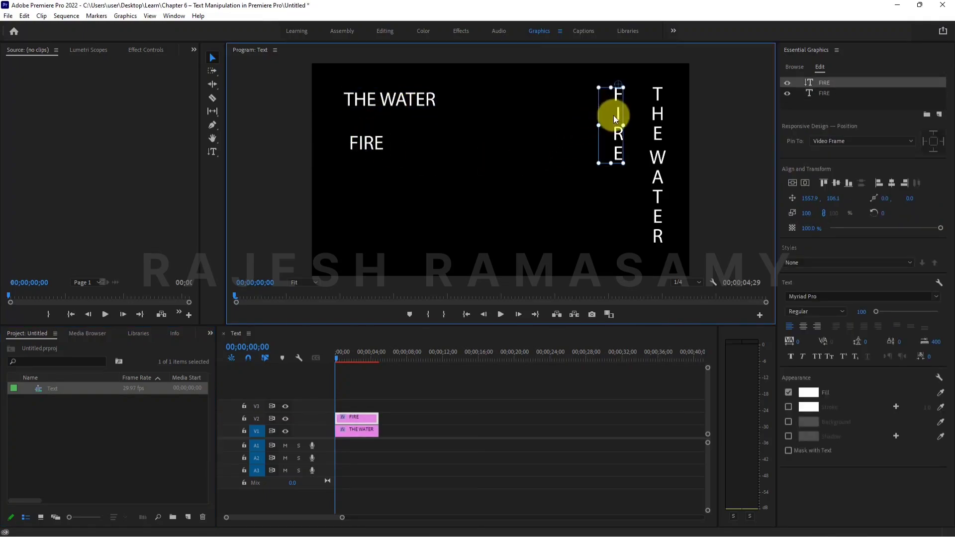
left_click(667, 119)
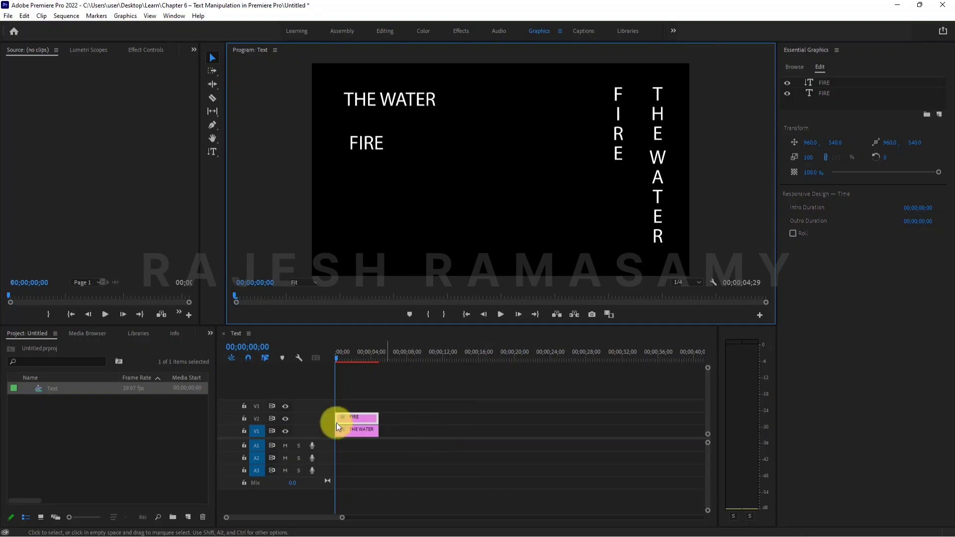
left_click(285, 419)
left_click(285, 419)
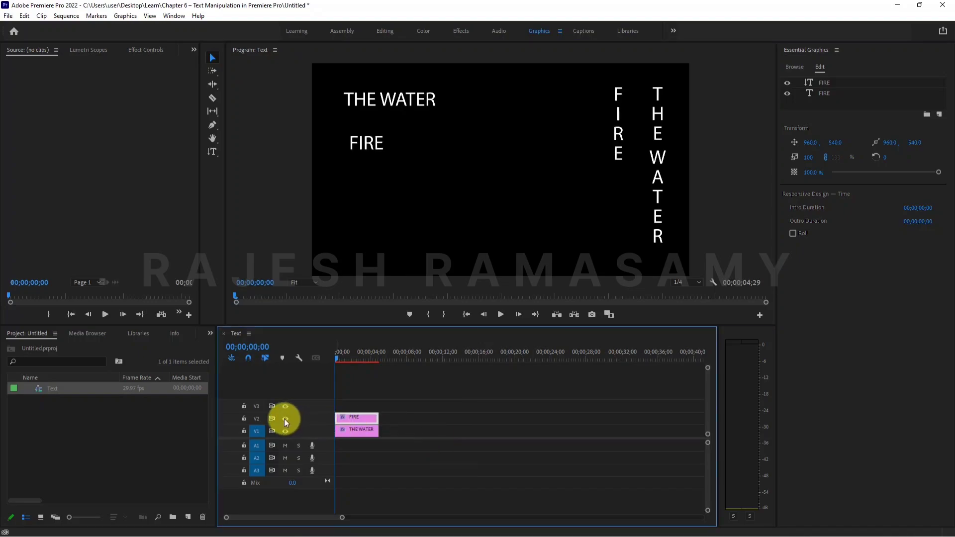
Move the vertical FIRE text to sit below the horizontal FIRE on the left of the frame.
left_click(615, 143)
left_click_drag(618, 94, 364, 180)
Move the horizontal THE WATER text to the upper right, beside the vertical THE WATER.
left_click(407, 97)
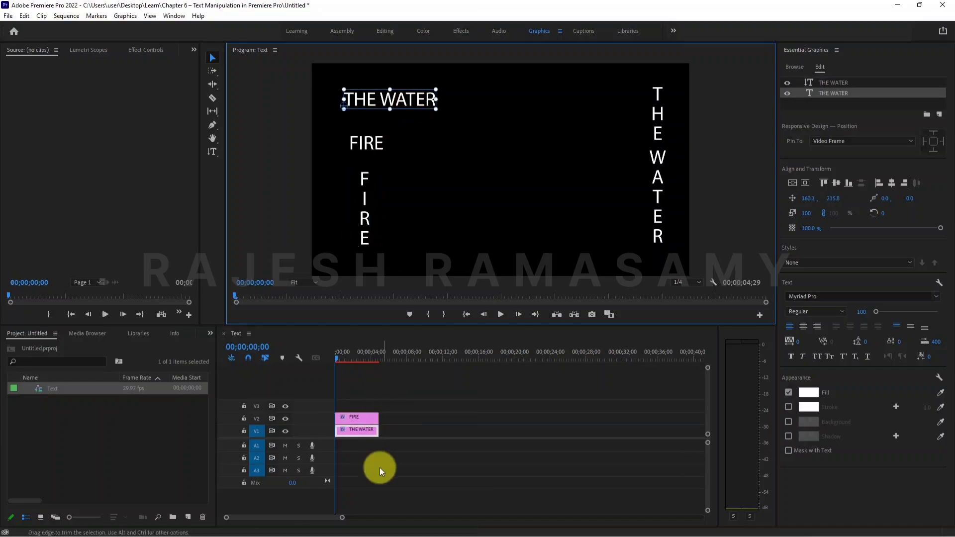
left_click_drag(421, 100, 622, 98)
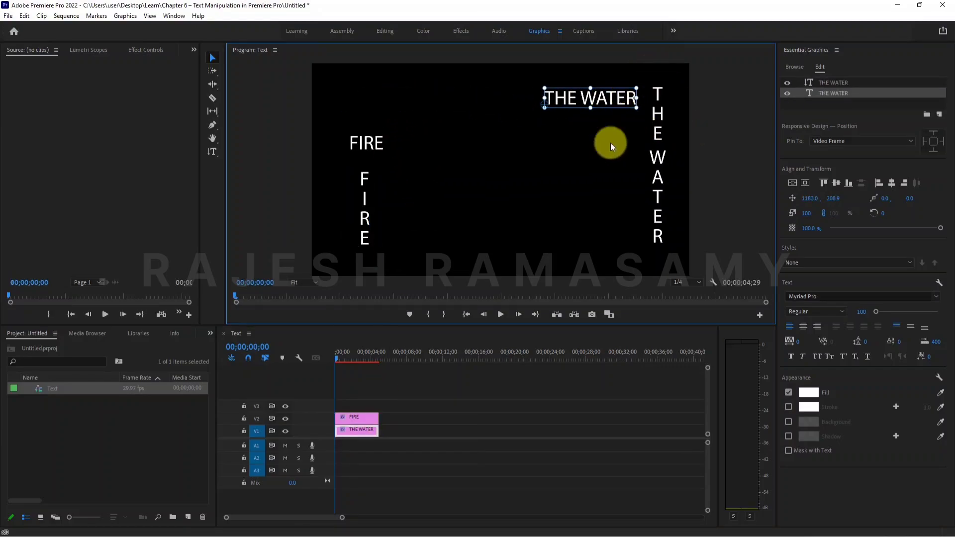
Toggle the V1 and V2 tracks' visibility to compare which text layers each track holds.
left_click(285, 420)
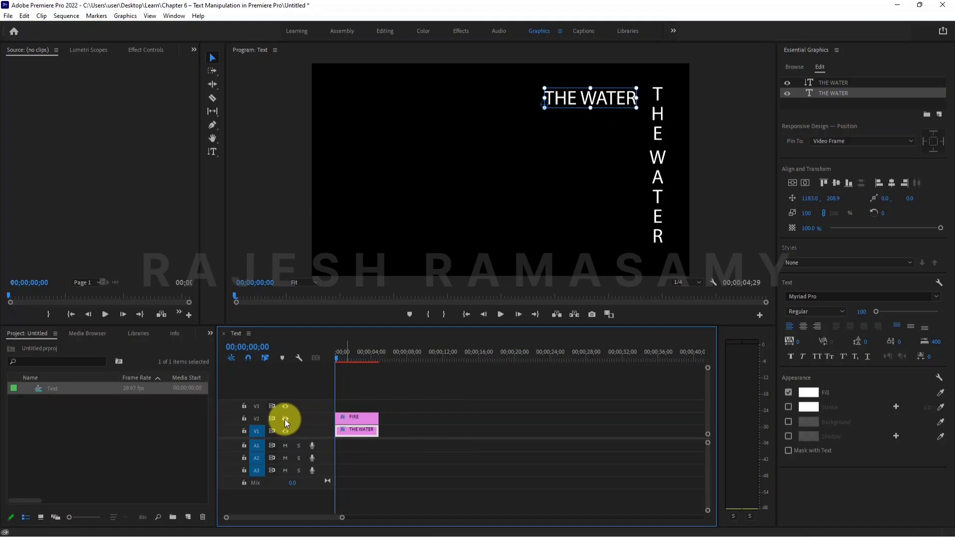
left_click(285, 419)
left_click(282, 432)
left_click(283, 432)
left_click(283, 431)
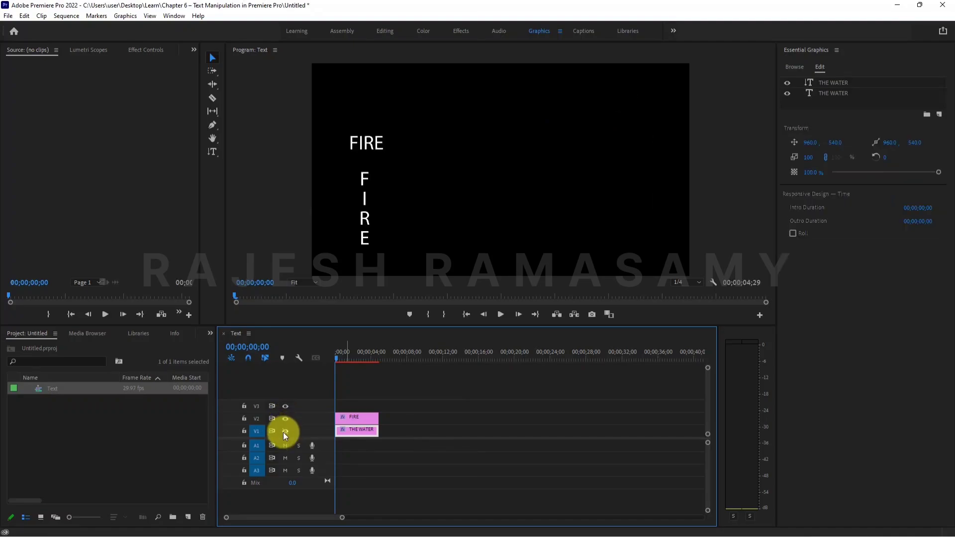
left_click(282, 432)
left_click(285, 419)
left_click(285, 418)
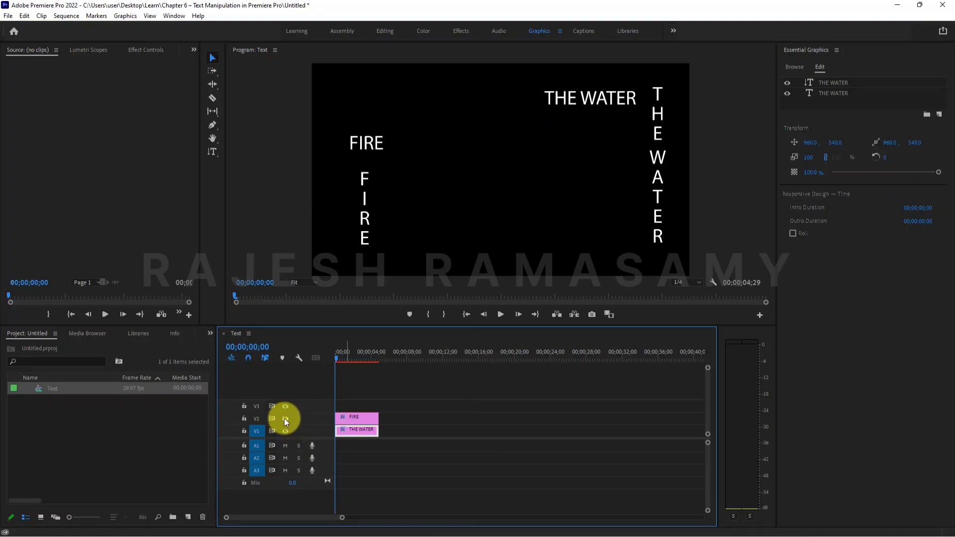
left_click(285, 419)
left_click(285, 419)
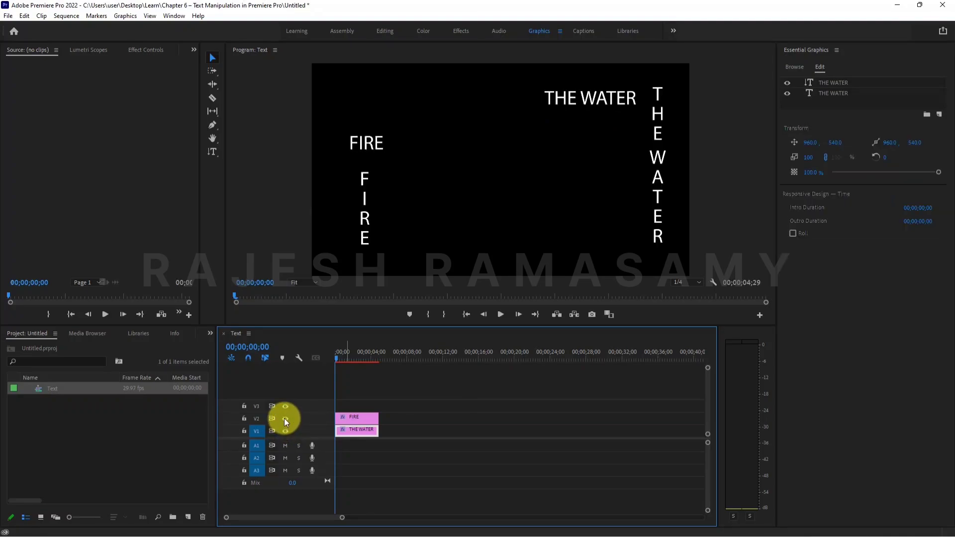
Select the horizontal and vertical text layers in pairs to compare their properties.
left_click(377, 144)
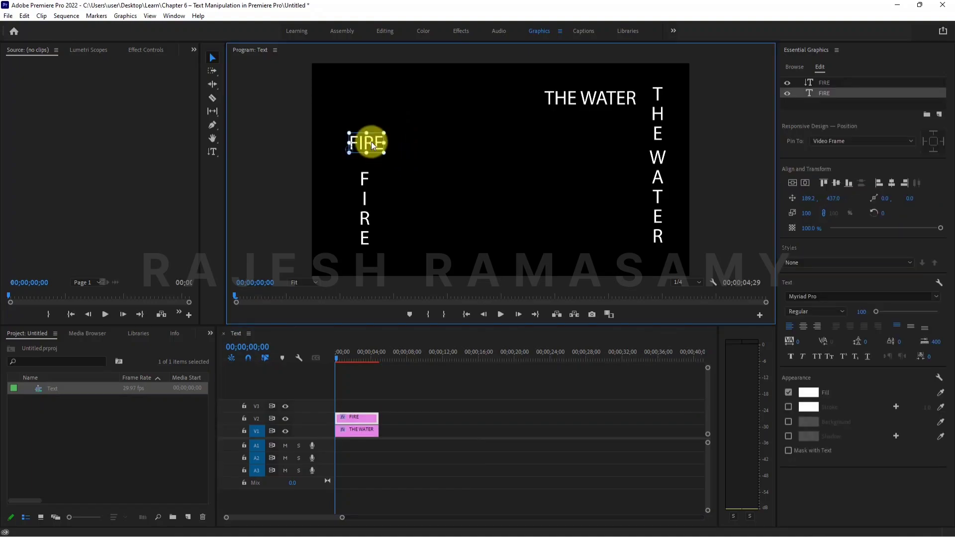
left_click(364, 180, "shift")
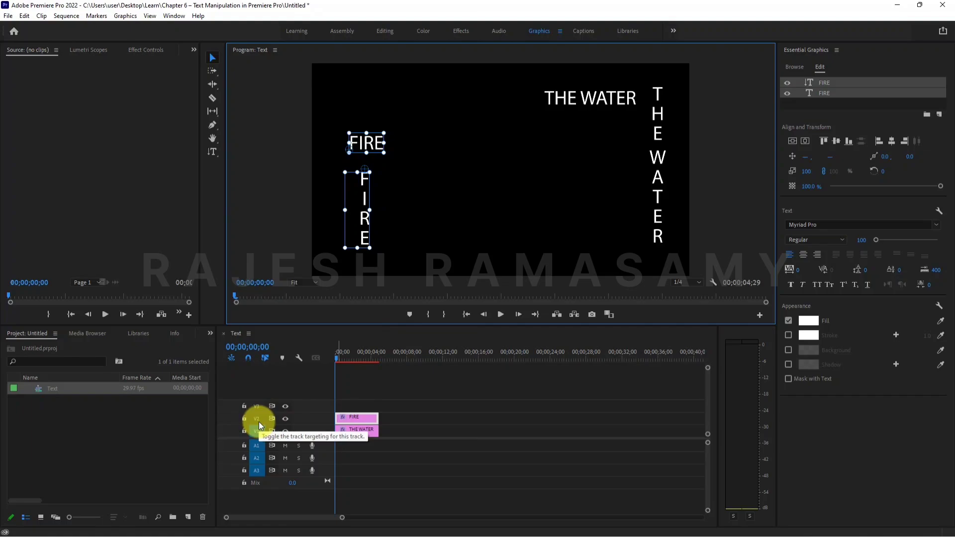
left_click(603, 102)
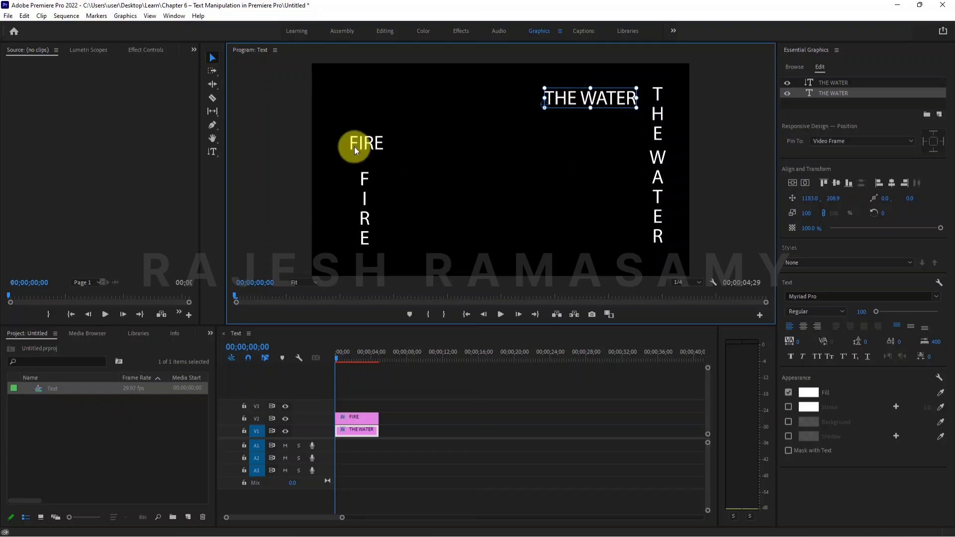
left_click(369, 142)
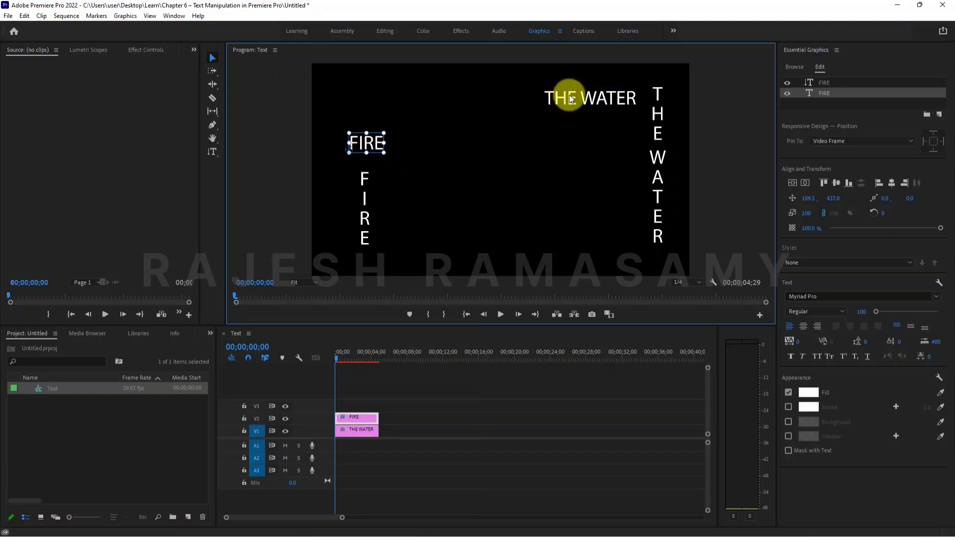
left_click(571, 99)
left_click(367, 142)
left_click(571, 99)
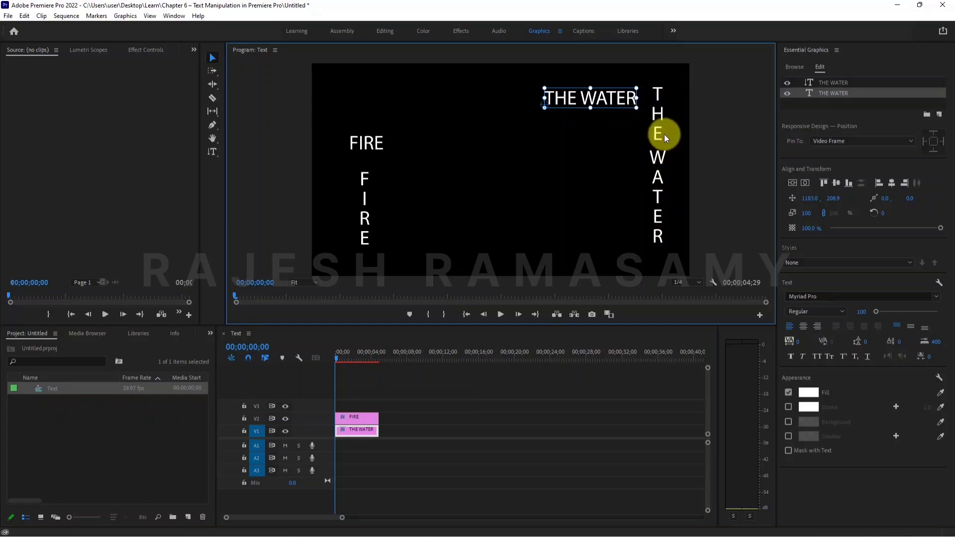
left_click(658, 116, "shift")
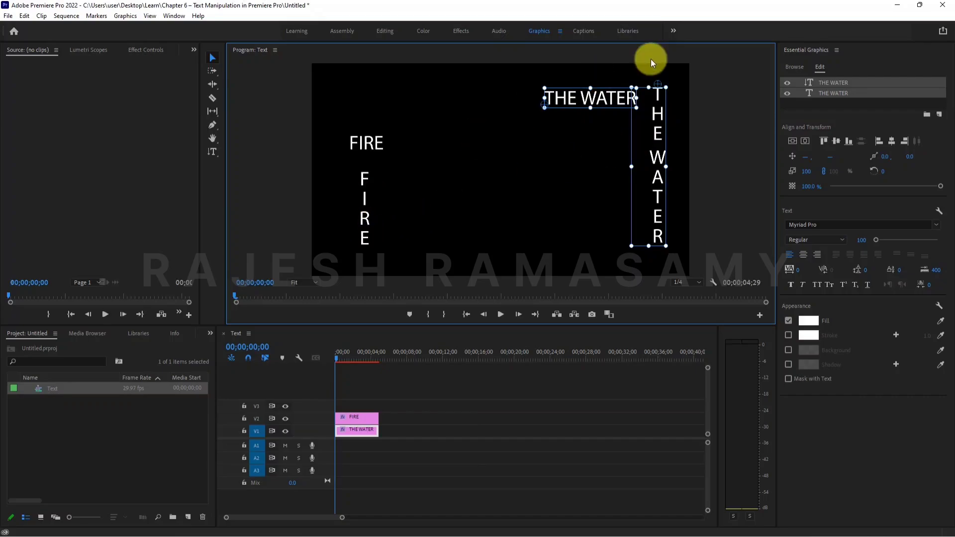
left_click(605, 135)
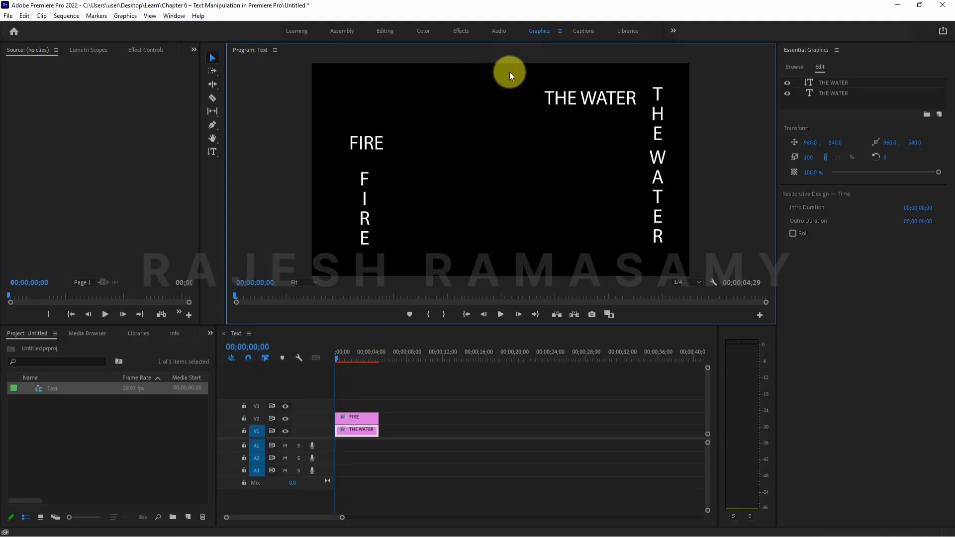
Select both THE WATER text layers by drawing selection boxes around them in the program monitor.
left_click_drag(509, 72, 676, 251)
left_click_drag(510, 71, 676, 254)
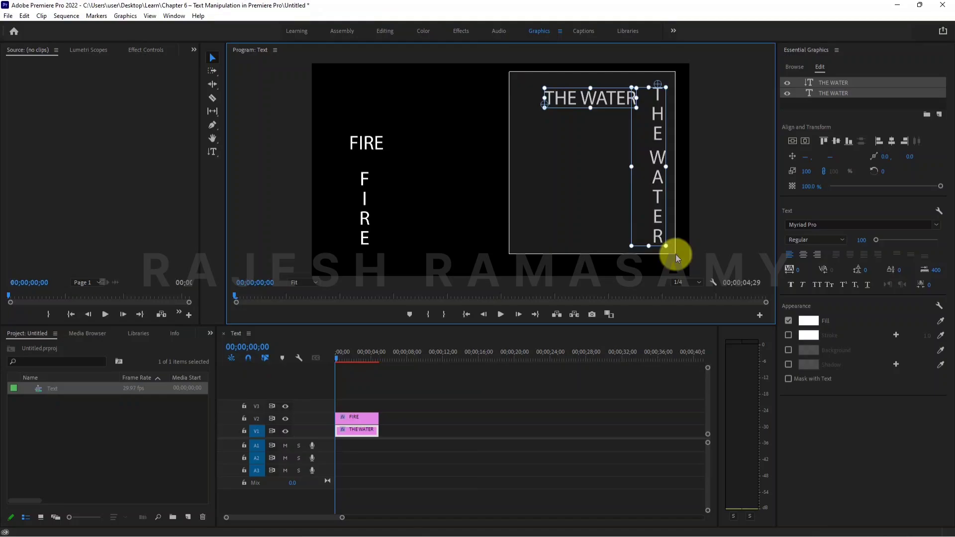
left_click_drag(676, 255, 672, 251)
left_click_drag(510, 71, 512, 88)
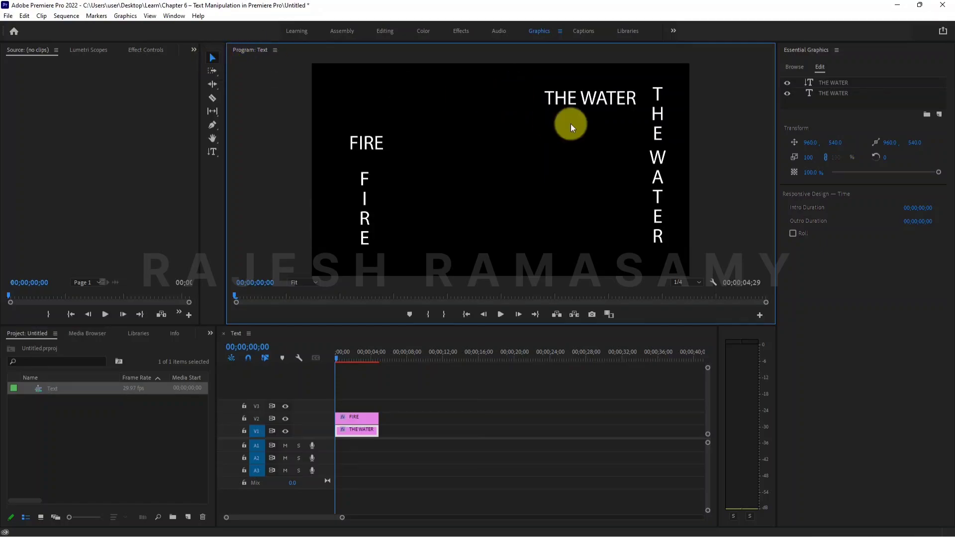
left_click_drag(505, 74, 316, 82)
left_click(678, 265)
left_click(727, 275)
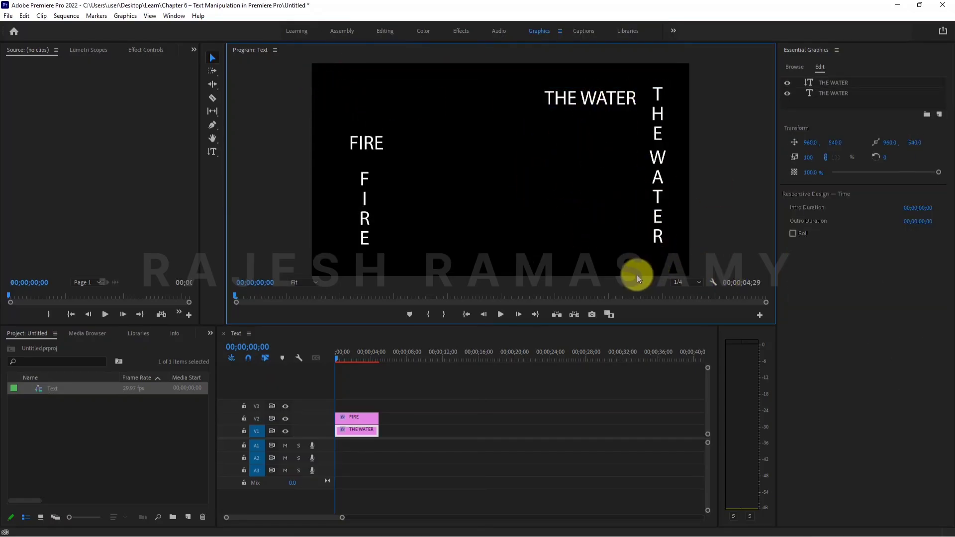
left_click_drag(670, 259, 562, 88)
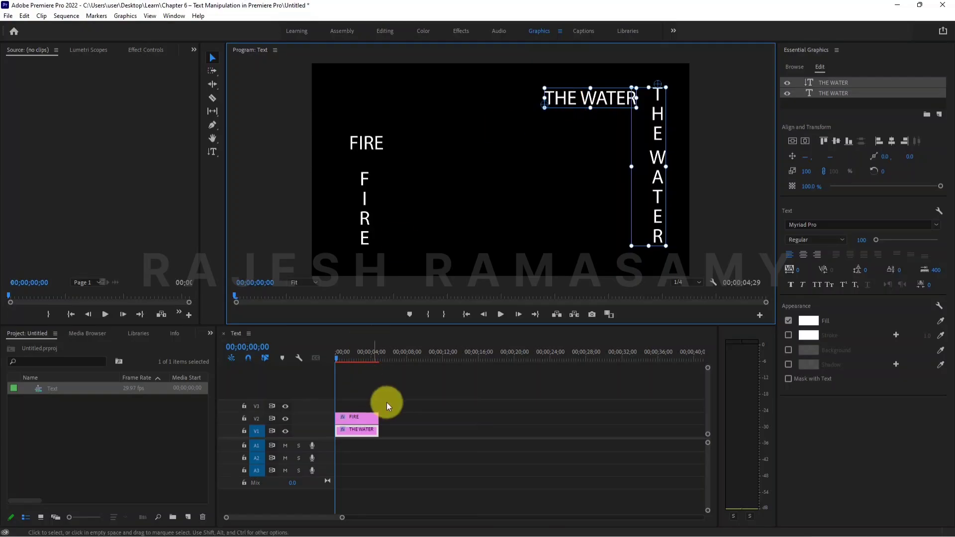
Select the FIRE clip in the timeline and the FIRE text layers in the program monitor.
left_click(363, 417)
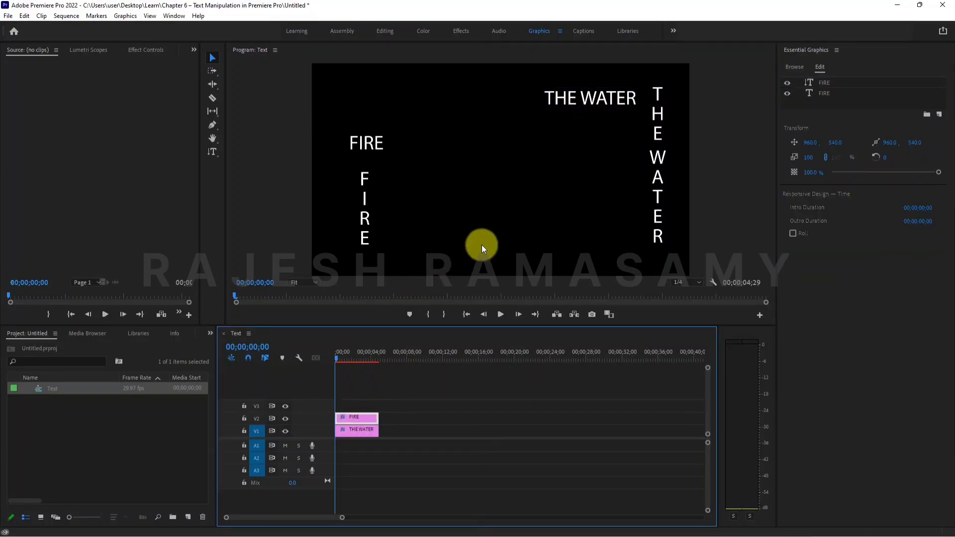
left_click_drag(509, 255, 692, 260)
left_click(427, 192)
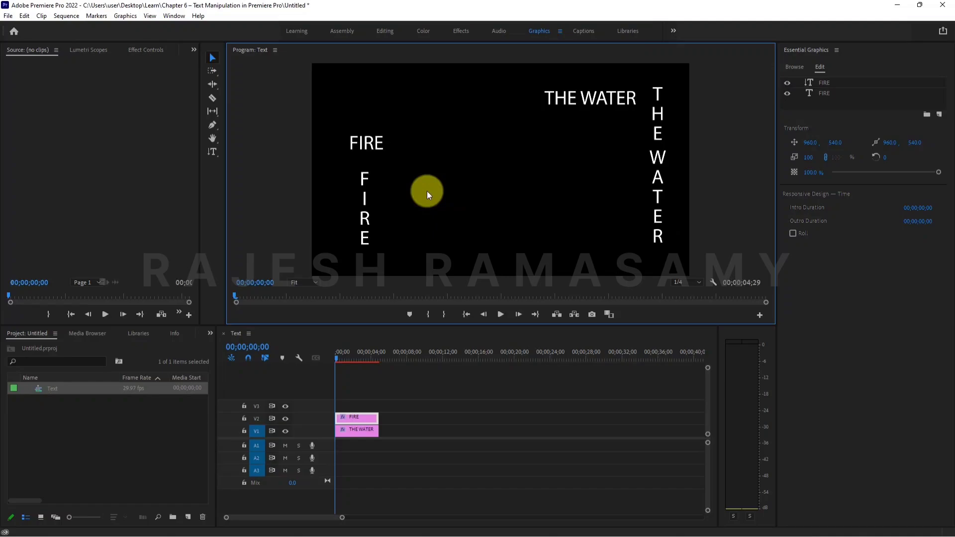
left_click(361, 244)
left_click(439, 100)
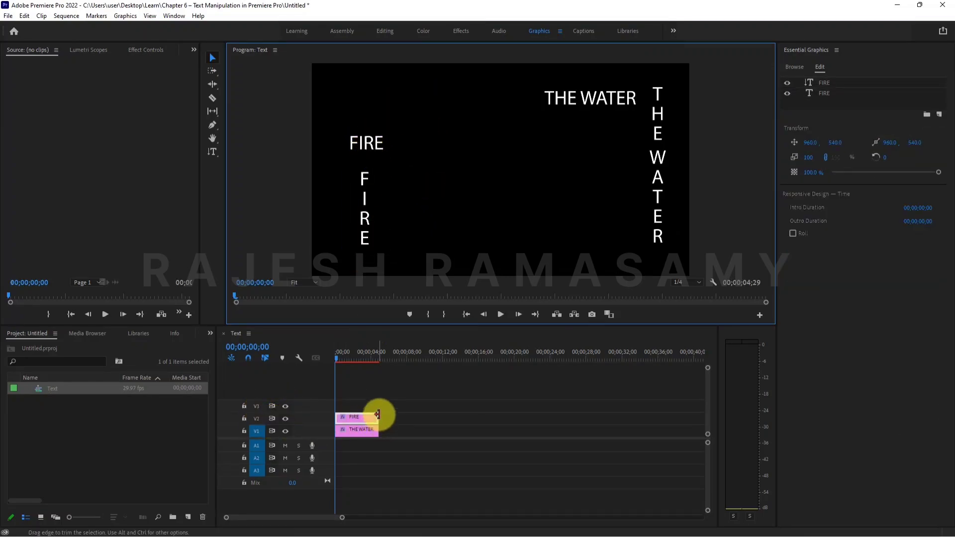
Move the horizontal FIRE text to the centre of the frame.
left_click(371, 144)
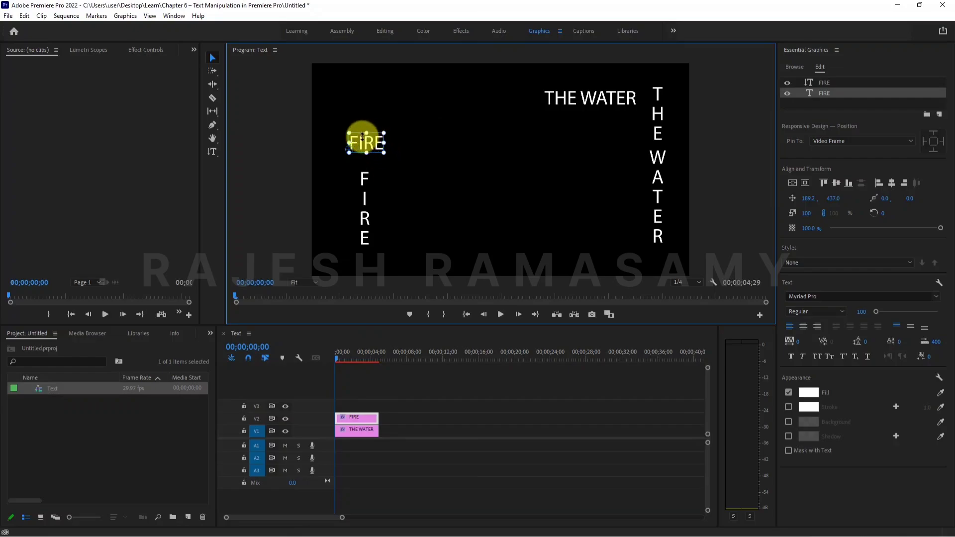
left_click_drag(366, 149, 485, 165)
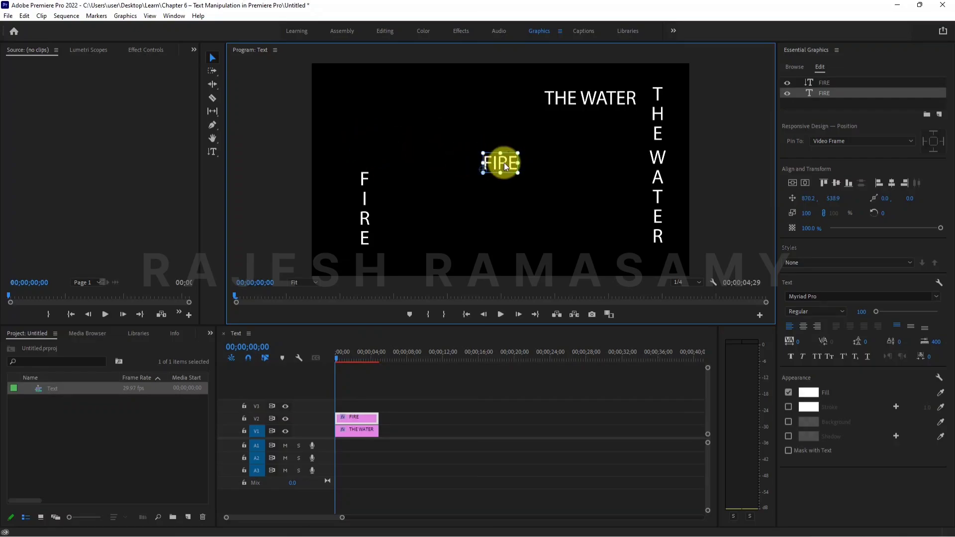
mouse_move(504, 163)
left_mouse_down()
mouse_move(363, 119)
mouse_move(509, 166)
left_mouse_up()
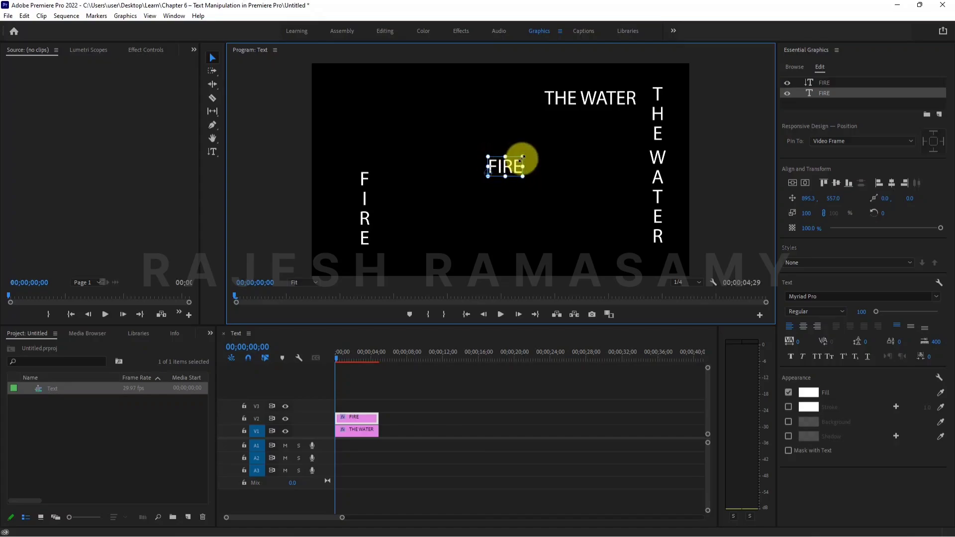
Scale the horizontal FIRE text up to about 247%.
left_click(364, 187)
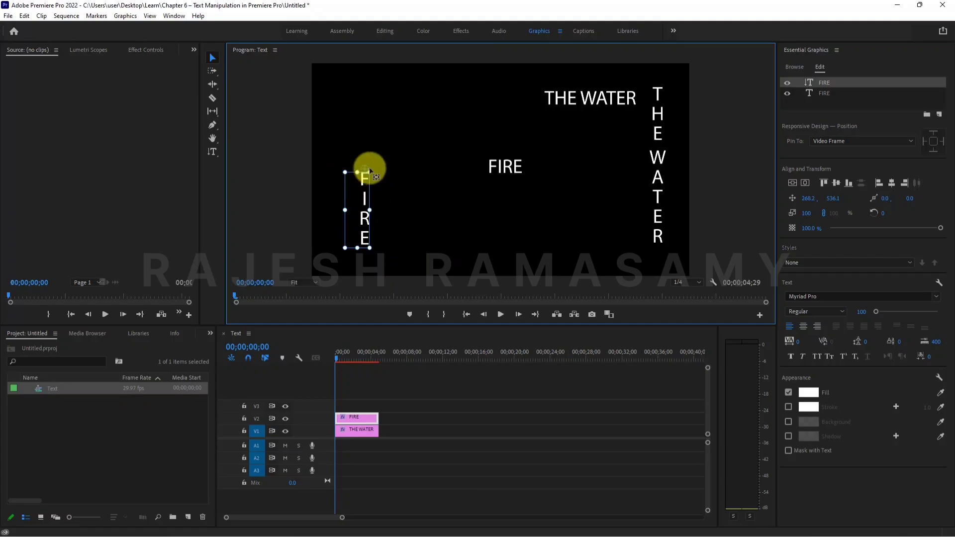
left_click(502, 172)
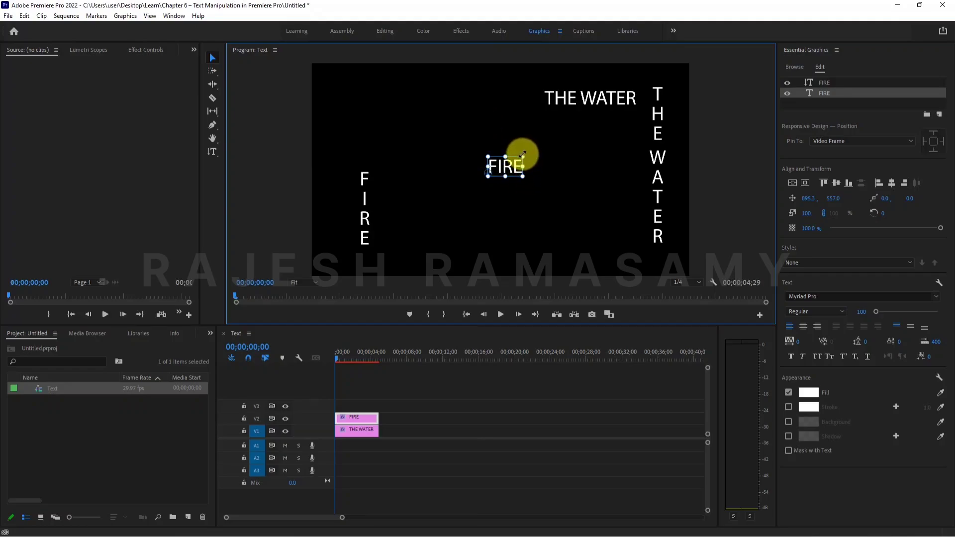
left_click_drag(522, 154, 592, 125)
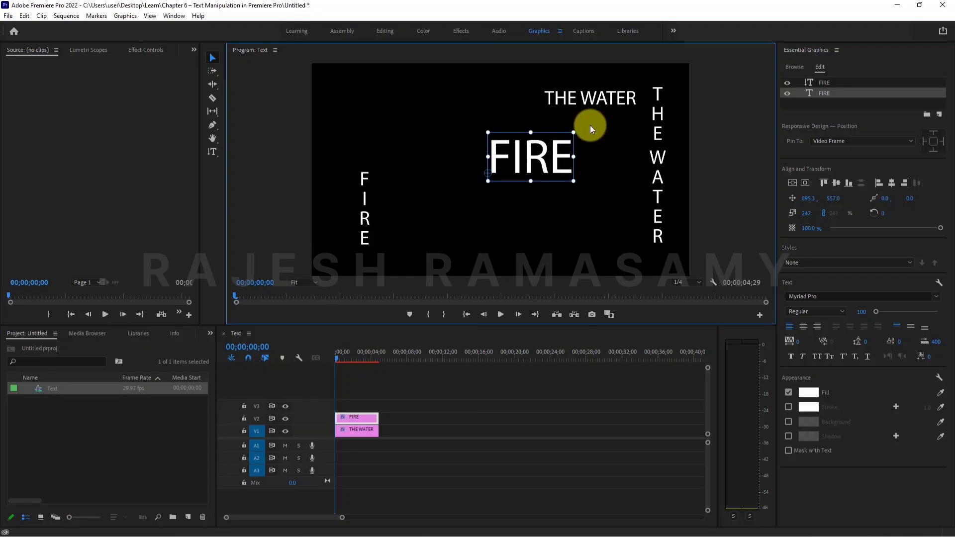
Resize and reposition the horizontal FIRE text in the frame, scaling it up to about 452%.
mouse_move(487, 181)
left_mouse_down()
mouse_move(474, 190)
mouse_move(551, 155)
mouse_move(486, 194)
left_mouse_up()
mouse_move(599, 119)
left_mouse_down()
mouse_move(532, 153)
mouse_move(581, 119)
left_mouse_up()
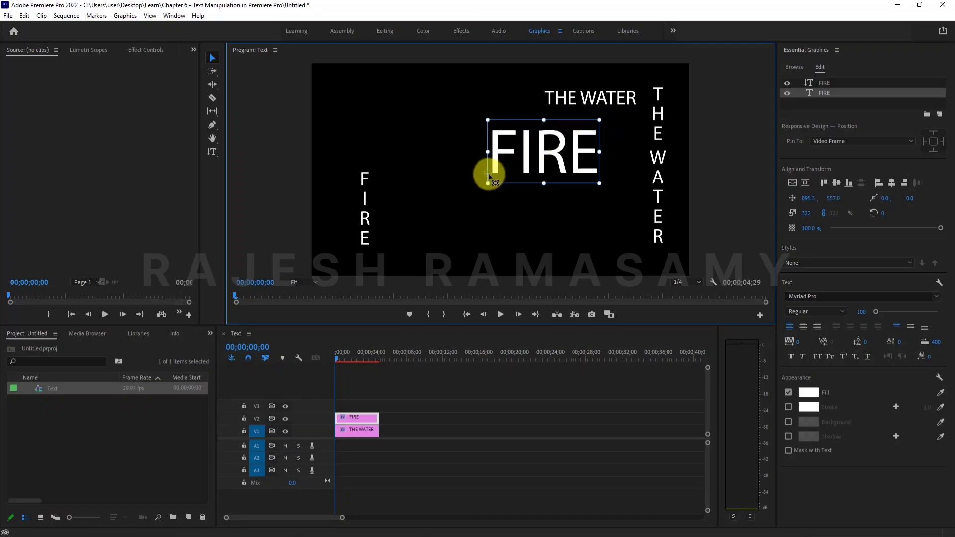
mouse_move(601, 121)
left_mouse_down()
mouse_move(612, 111)
mouse_move(554, 149)
mouse_move(610, 126)
left_mouse_up()
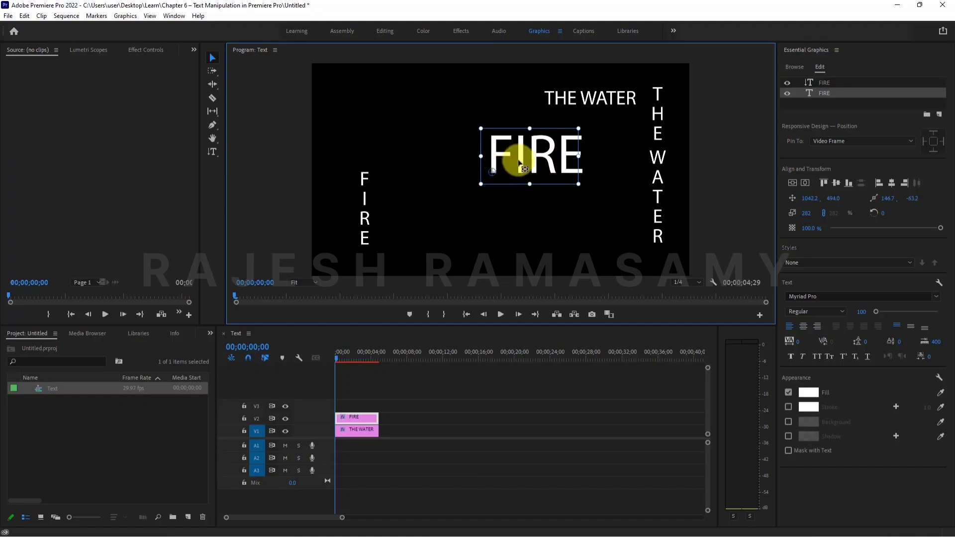
left_click_drag(514, 156, 504, 172)
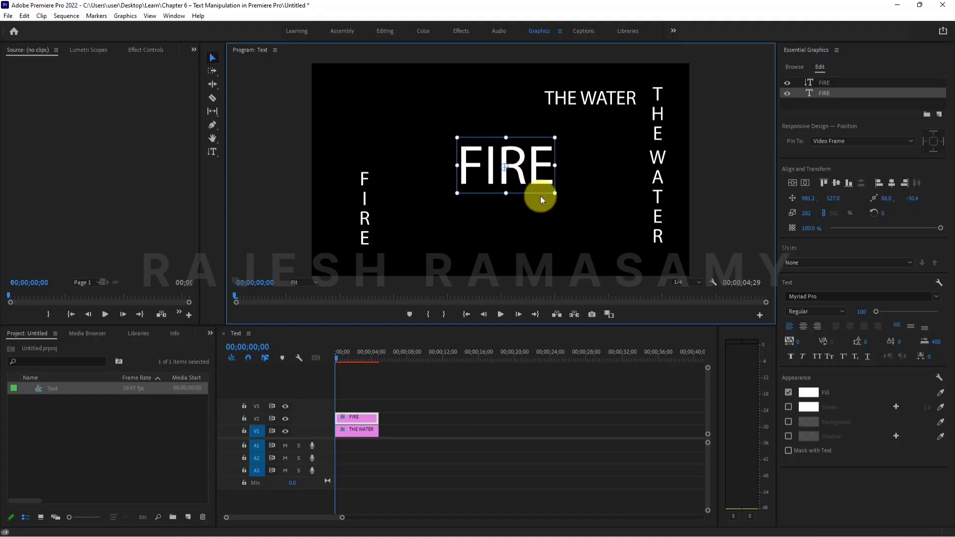
left_click_drag(556, 194, 607, 219)
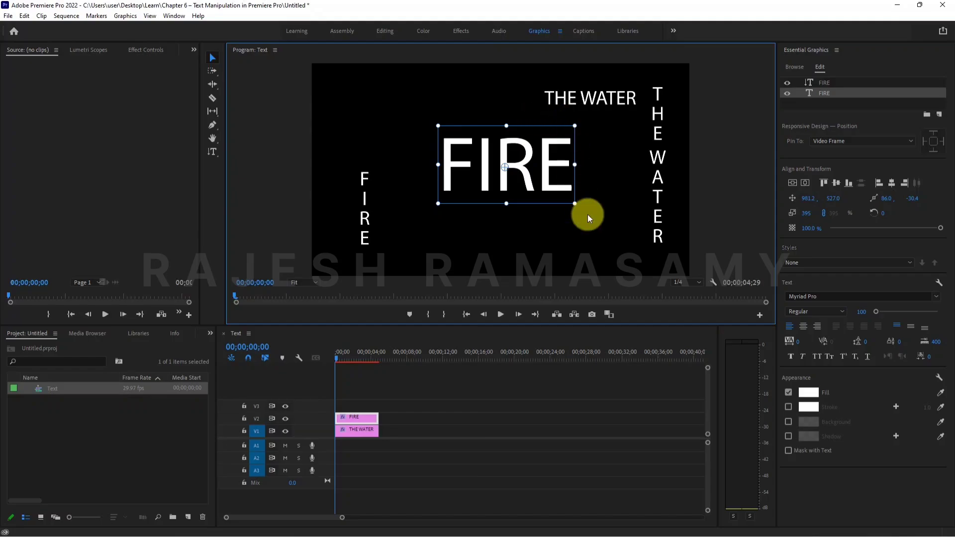
left_click_drag(575, 203, 504, 141)
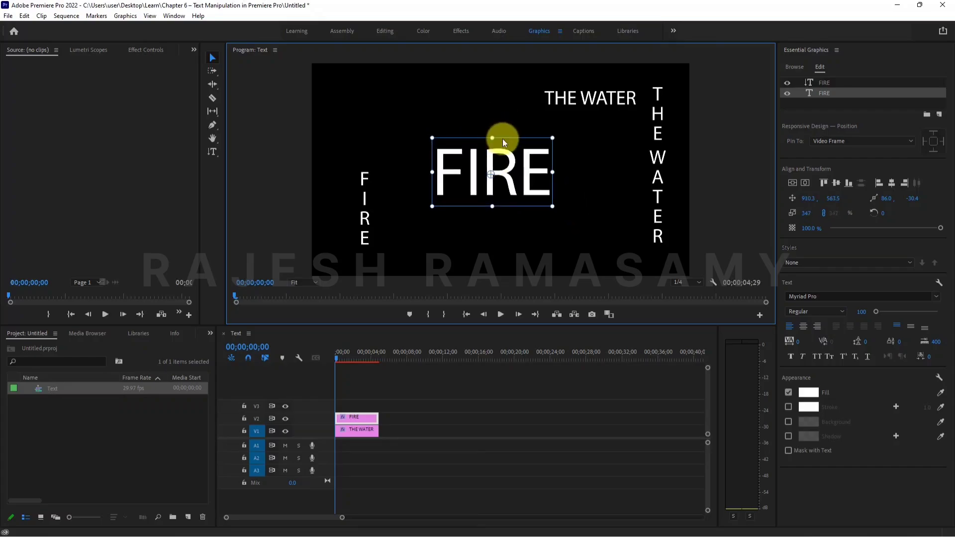
mouse_move(556, 172)
left_mouse_down()
mouse_move(547, 171)
mouse_move(560, 178)
left_mouse_up()
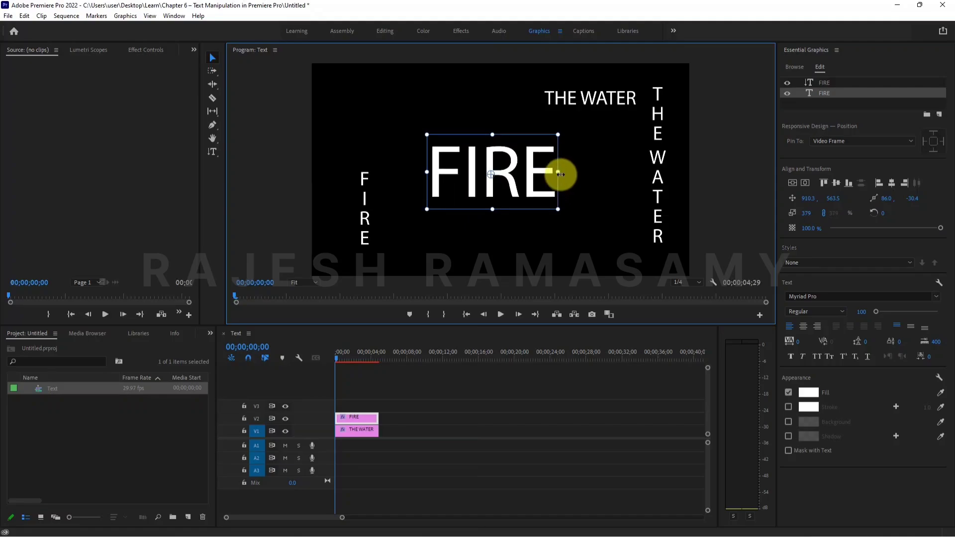
mouse_move(560, 173)
left_mouse_down()
mouse_move(544, 167)
mouse_move(557, 164)
mouse_move(582, 194)
mouse_move(580, 215)
mouse_move(565, 145)
mouse_move(537, 154)
mouse_move(521, 113)
mouse_move(503, 98)
mouse_move(546, 194)
mouse_move(558, 192)
mouse_move(578, 159)
mouse_move(571, 139)
mouse_move(534, 163)
mouse_move(545, 179)
mouse_move(574, 181)
left_mouse_up()
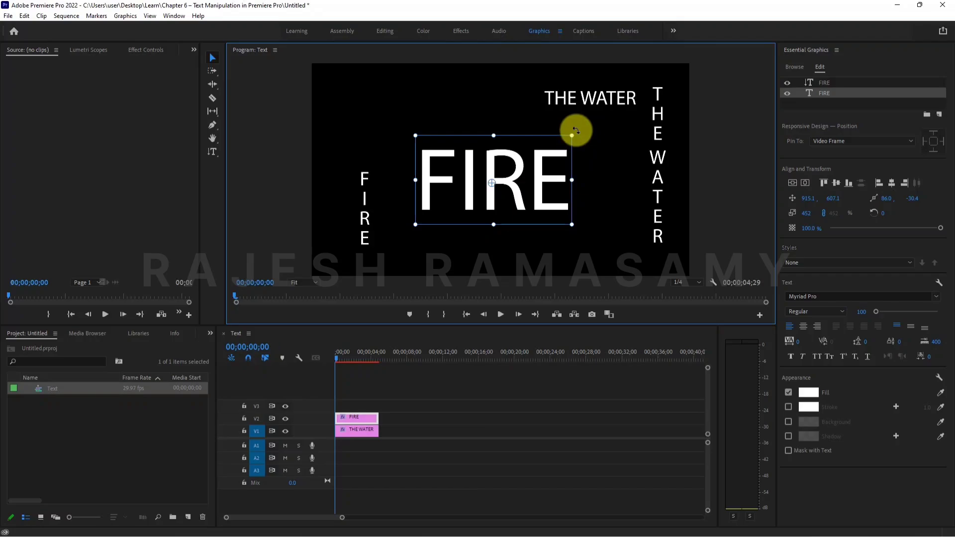
Try rotating and moving the horizontal FIRE text, then undo those rotation and move changes.
mouse_move(576, 130)
left_mouse_down()
mouse_move(552, 111)
mouse_move(573, 158)
mouse_move(565, 118)
left_mouse_up()
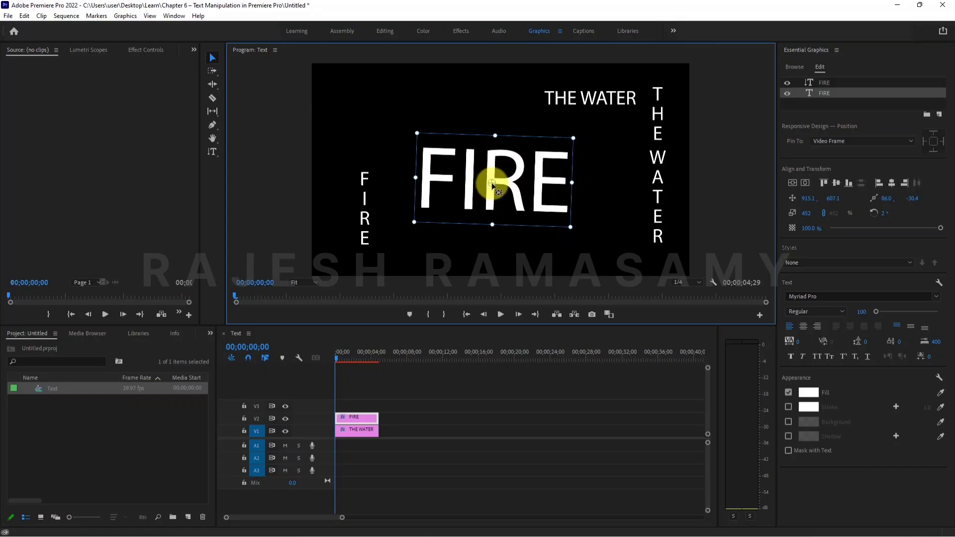
mouse_move(489, 184)
left_mouse_down()
mouse_move(458, 199)
mouse_move(494, 184)
mouse_move(475, 194)
left_mouse_up()
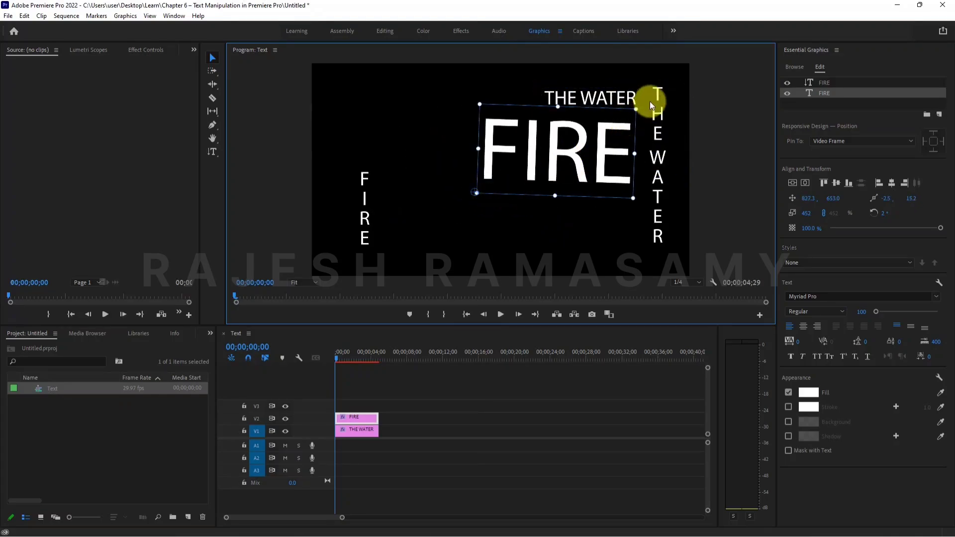
left_click_drag(638, 106, 541, 176)
key("ctrl+z")
key("ctrl+z")
key("ctrl+z")
key("ctrl+z")
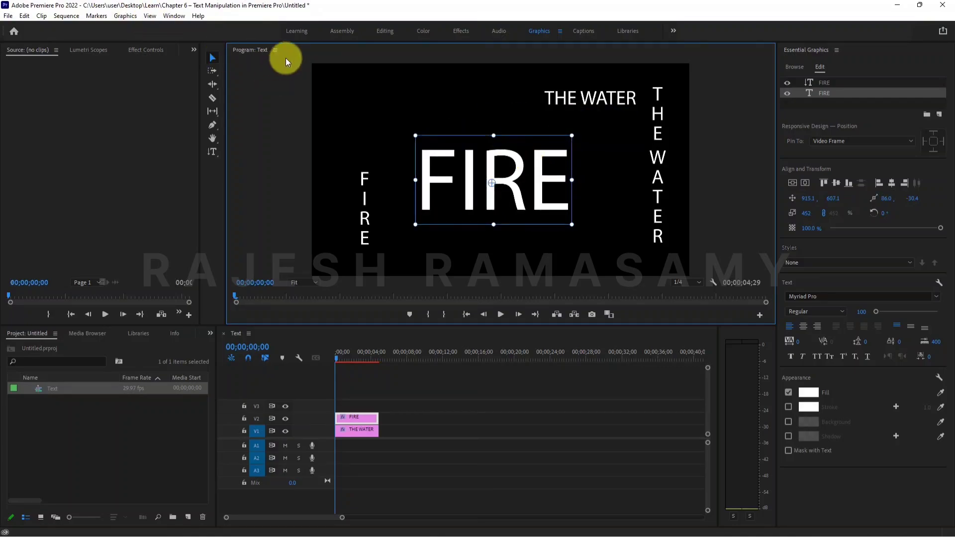
Move the vertical FIRE text to the frame's upper-left corner and enlarge it to about 179%.
left_click(361, 194)
left_click_drag(363, 187, 341, 102)
left_click_drag(354, 149, 385, 210)
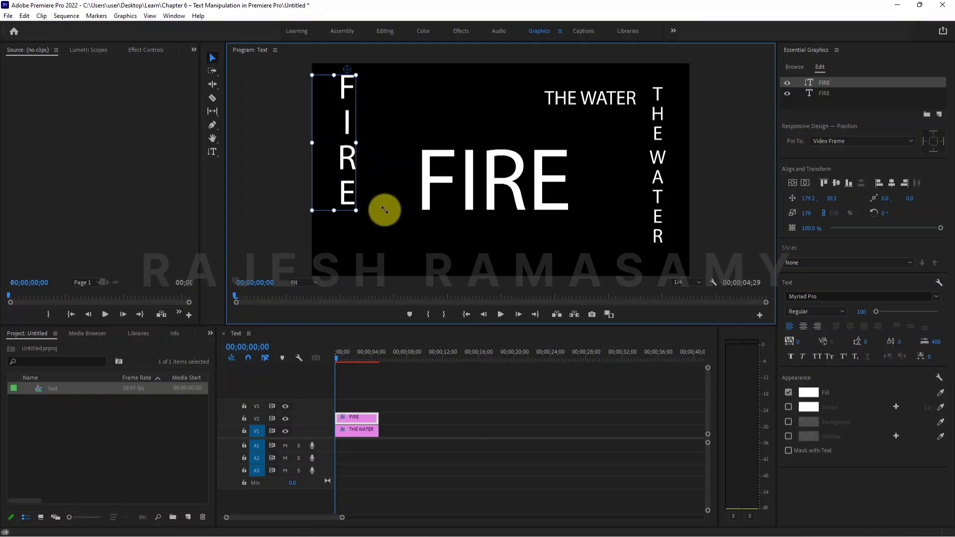
Move the horizontal THE WATER text to sit just above the large FIRE text.
left_click_drag(591, 97, 473, 131)
Enlarge the vertical THE WATER text slightly and shift it to the frame's right edge.
left_click(649, 186)
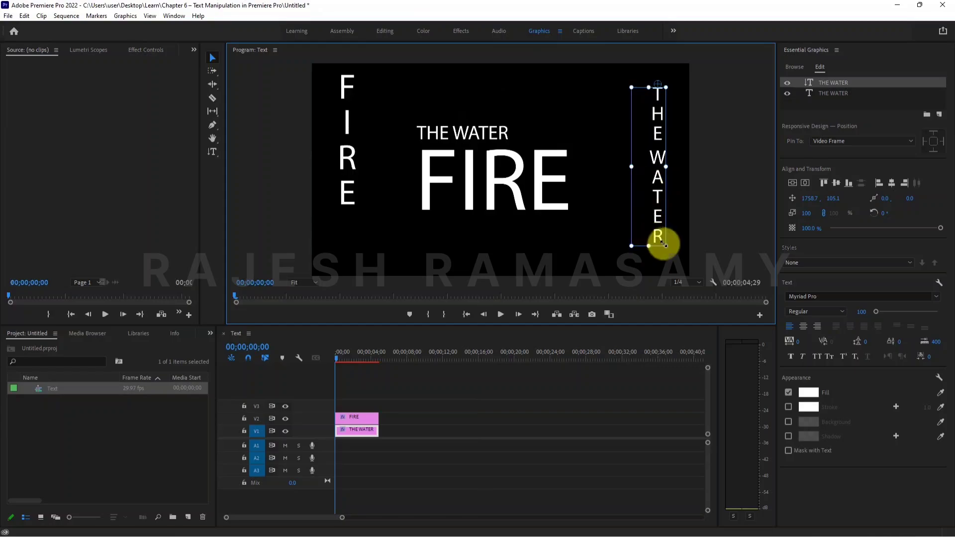
left_click_drag(666, 245, 667, 261)
left_click_drag(655, 208, 668, 199)
left_click(552, 187)
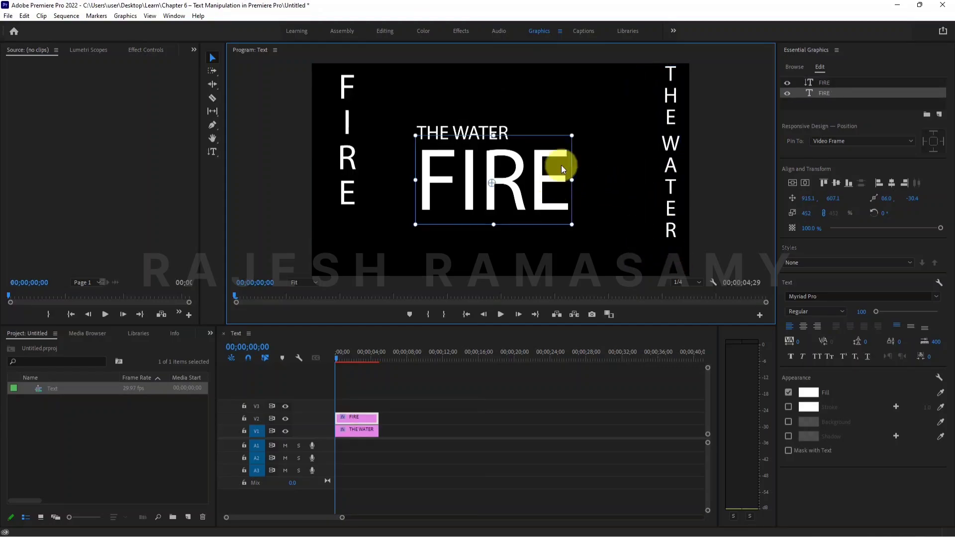